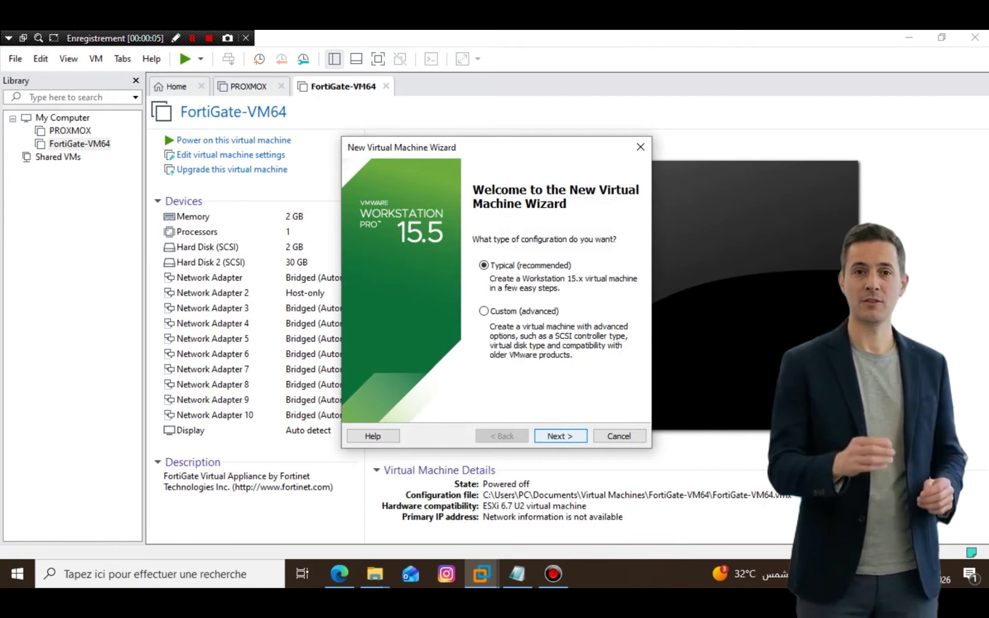
Choose the typical configuration and use the linuxmint-22.3-cinnamon-64bit image from Téléchargements as the installer disc.
{"action": "left_click", "coordinate": [561, 436]}
{"action": "left_click", "coordinate": [362, 297]}
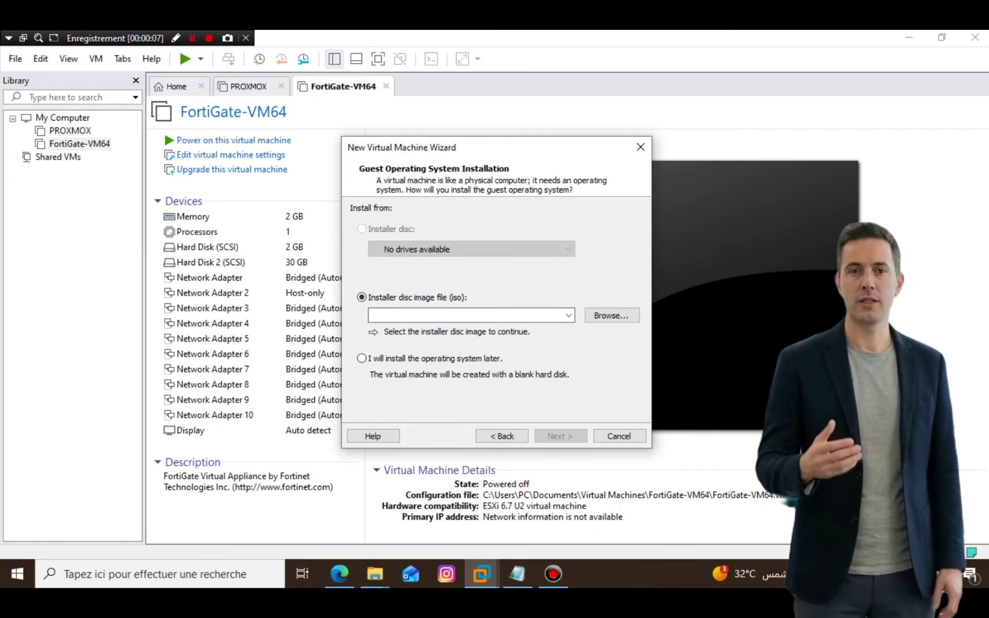
{"action": "left_click", "coordinate": [612, 316]}
{"action": "scroll", "coordinate": [572, 350], "scroll_direction": "down", "scroll_amount": 3}
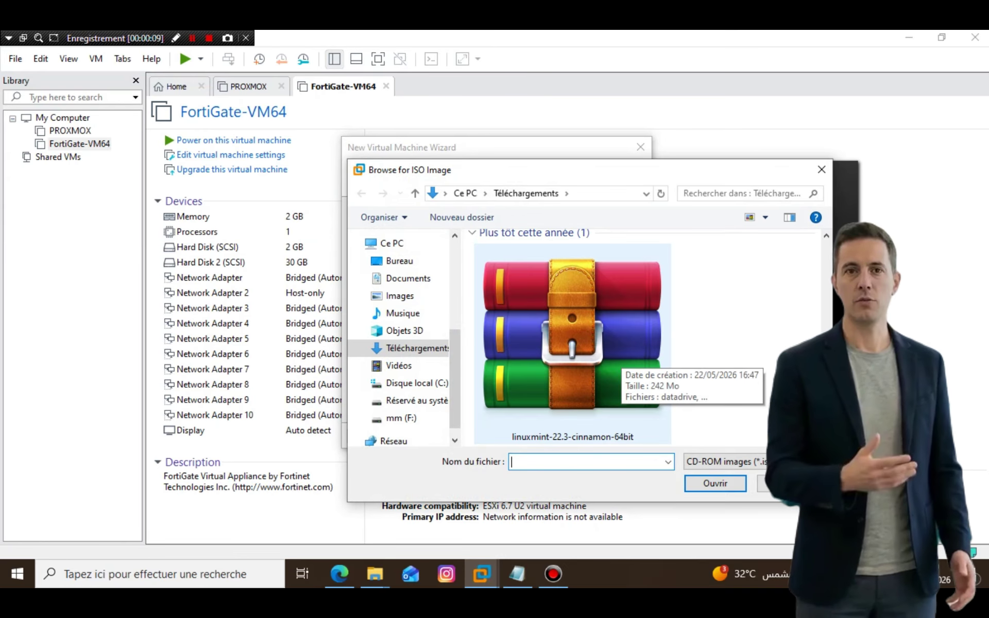
{"action": "left_click", "coordinate": [572, 350]}
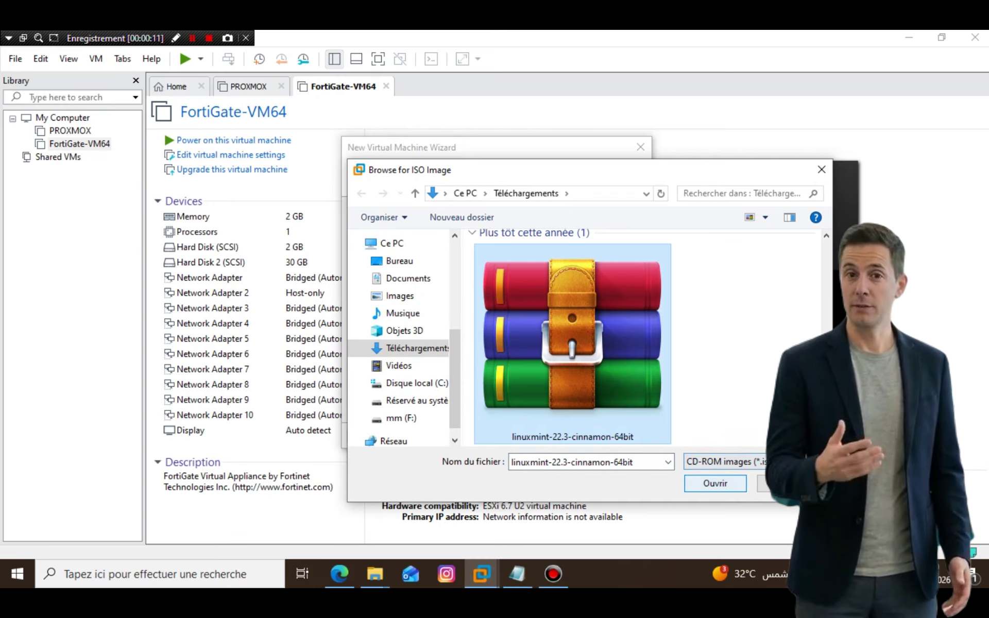
{"action": "left_click", "coordinate": [715, 483]}
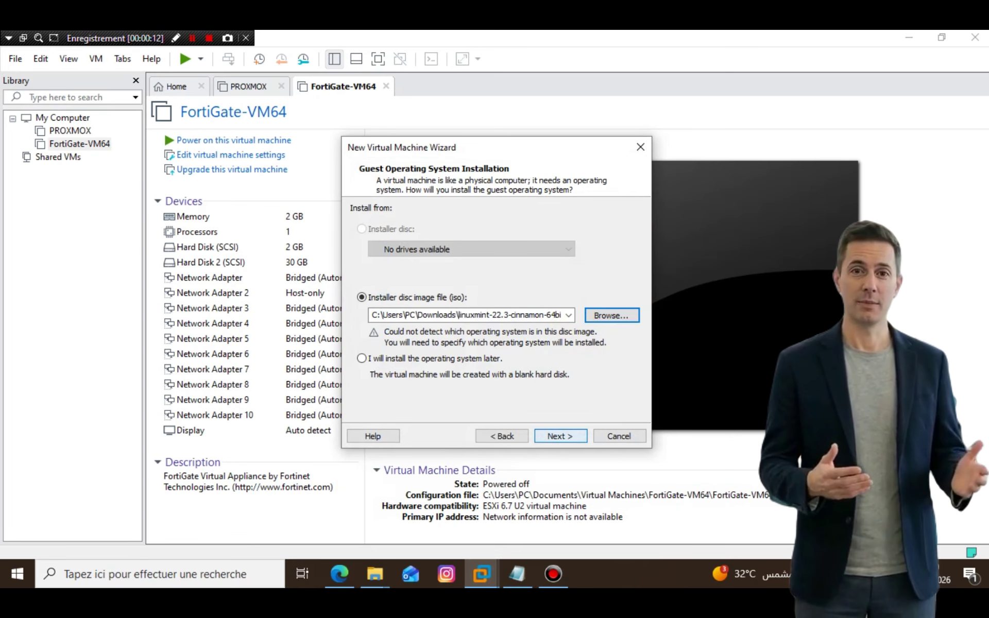
{"action": "left_click", "coordinate": [561, 436]}
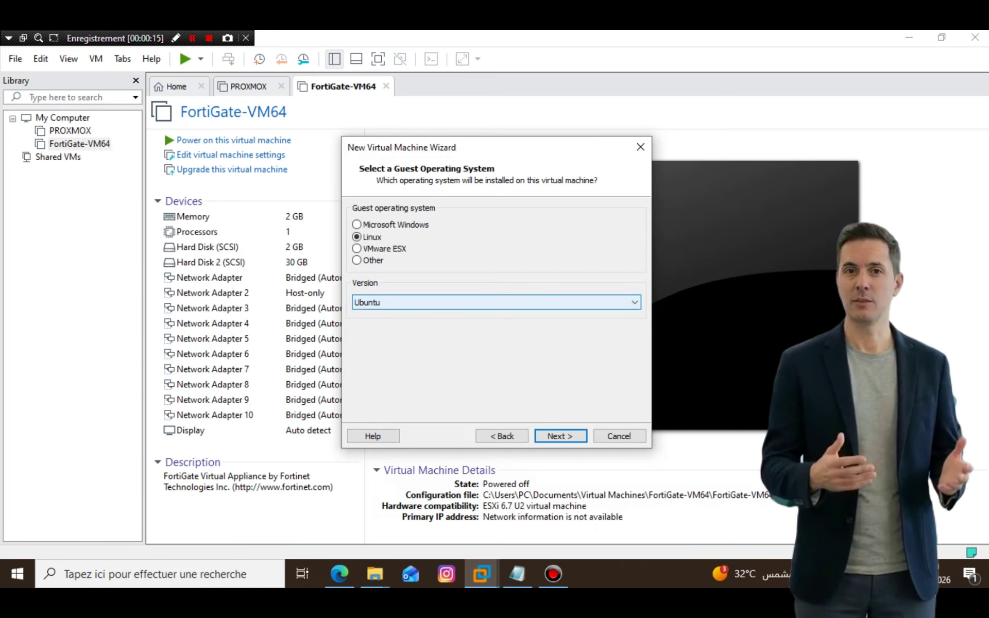
Set the Linux guest operating system version to Ubuntu 64-bit.
{"action": "left_click", "coordinate": [496, 303]}
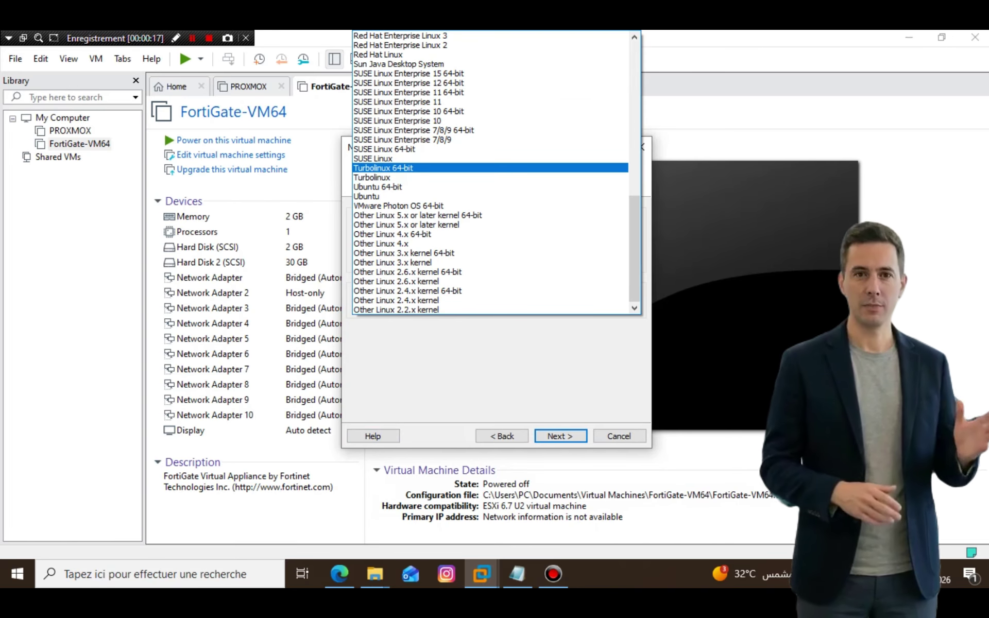
{"action": "left_click", "coordinate": [377, 186]}
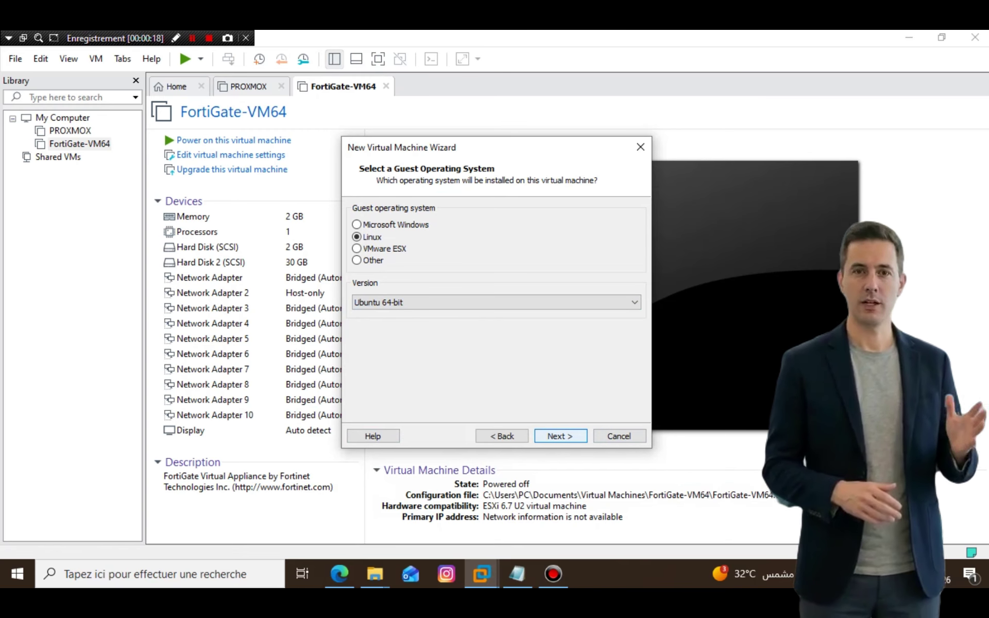
{"action": "left_click", "coordinate": [561, 436]}
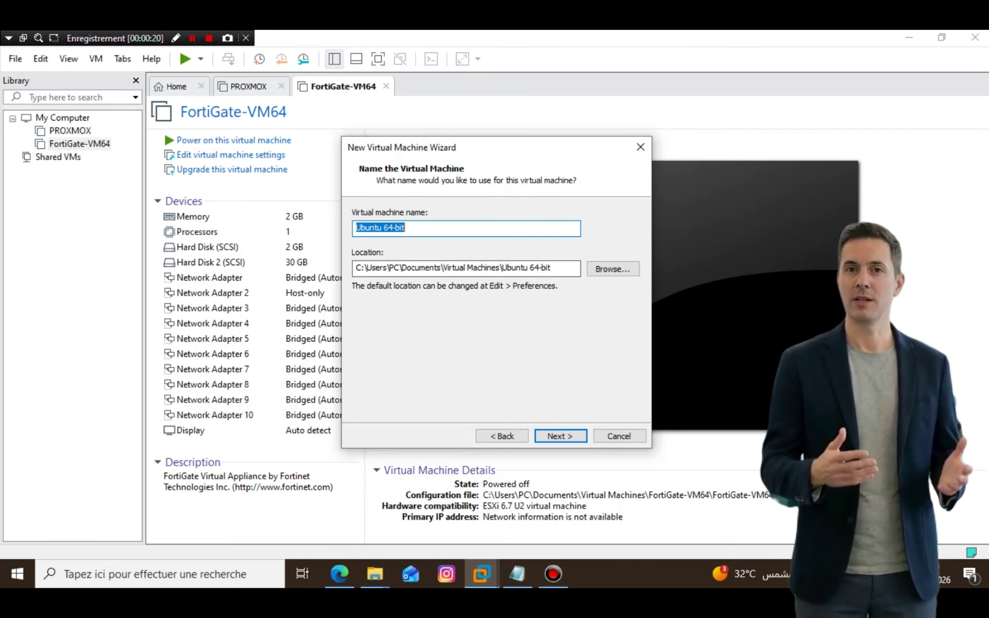
Name the virtual machine Linux Mint and accept its matching storage location.
{"action": "type", "text": "li"}
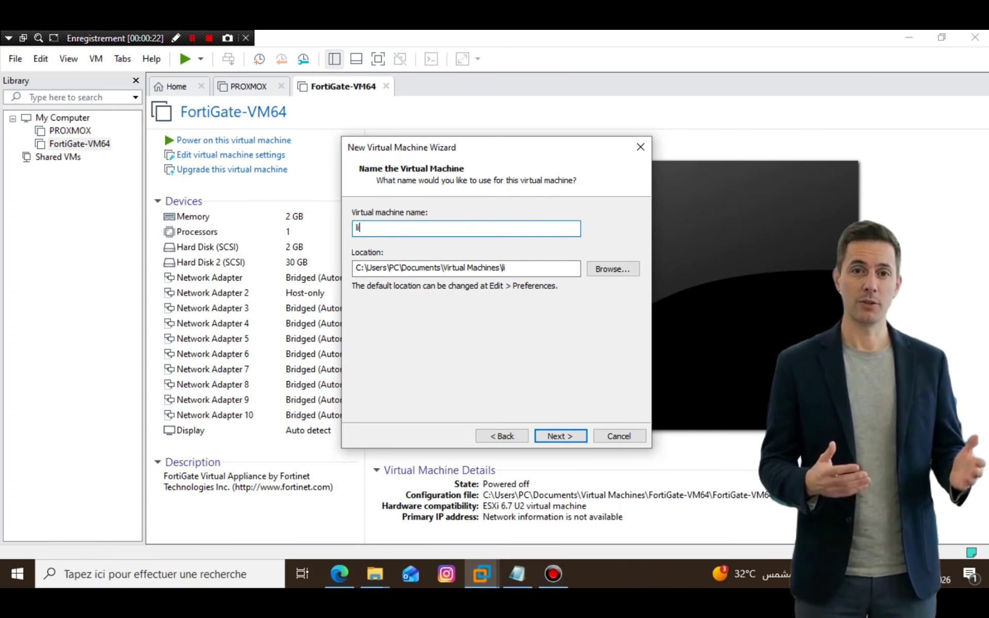
{"action": "type", "text": "nux"}
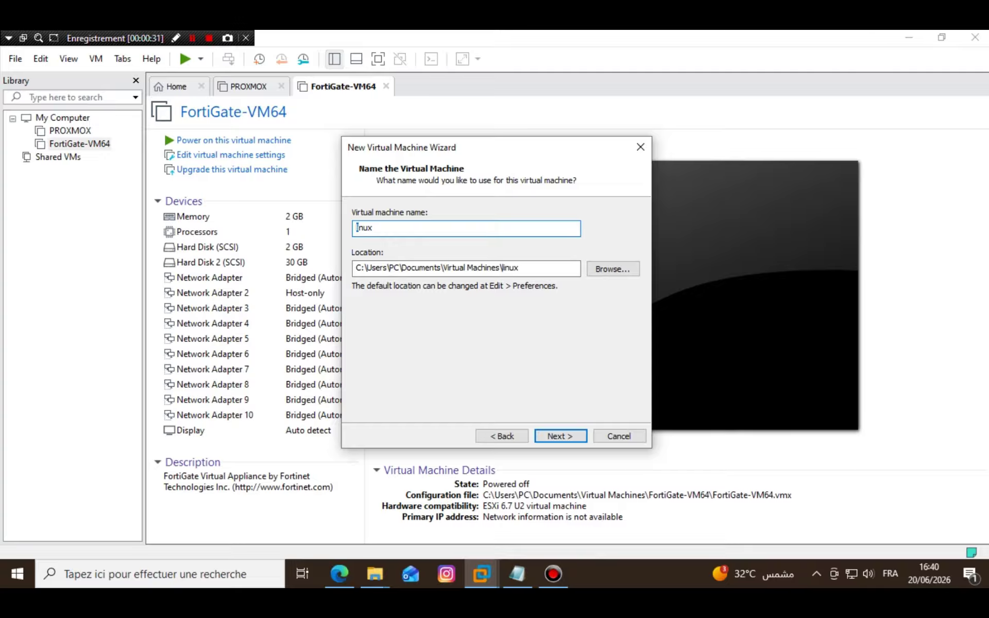
{"action": "key", "text": "Delete"}
{"action": "type", "text": "L"}
{"action": "left_click", "coordinate": [375, 228]}
{"action": "type", "text": "Mint"}
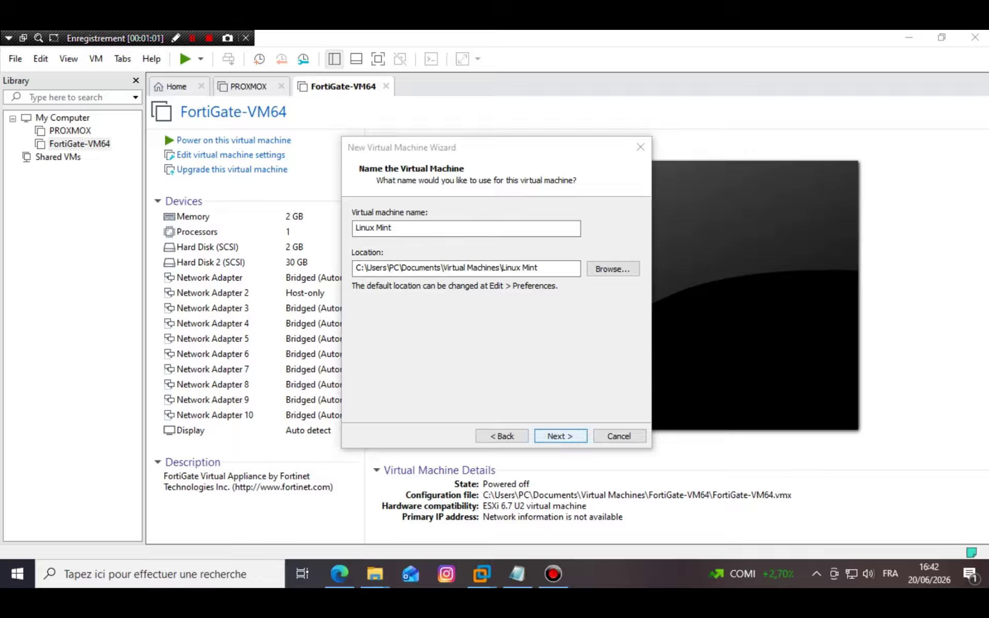
{"action": "left_click", "coordinate": [560, 436]}
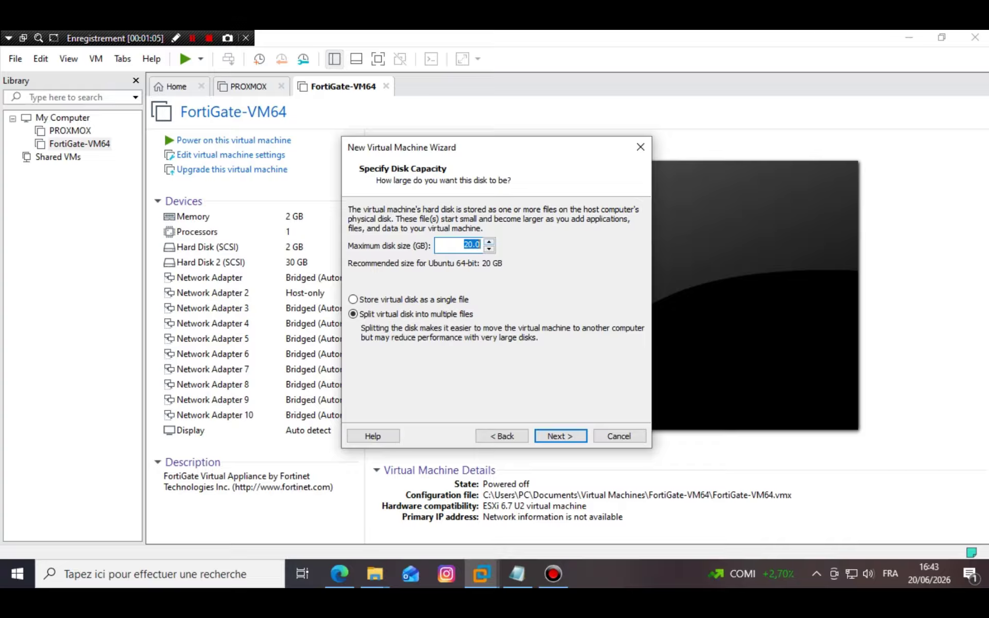
Set the maximum disk size to 40 GB, keeping the virtual disk split into multiple files.
{"action": "left_click", "coordinate": [469, 244]}
{"action": "left_click_drag", "start_coordinate": [474, 244], "coordinate": [463, 244]}
{"action": "type", "text": "40"}
{"action": "key", "text": "Return"}
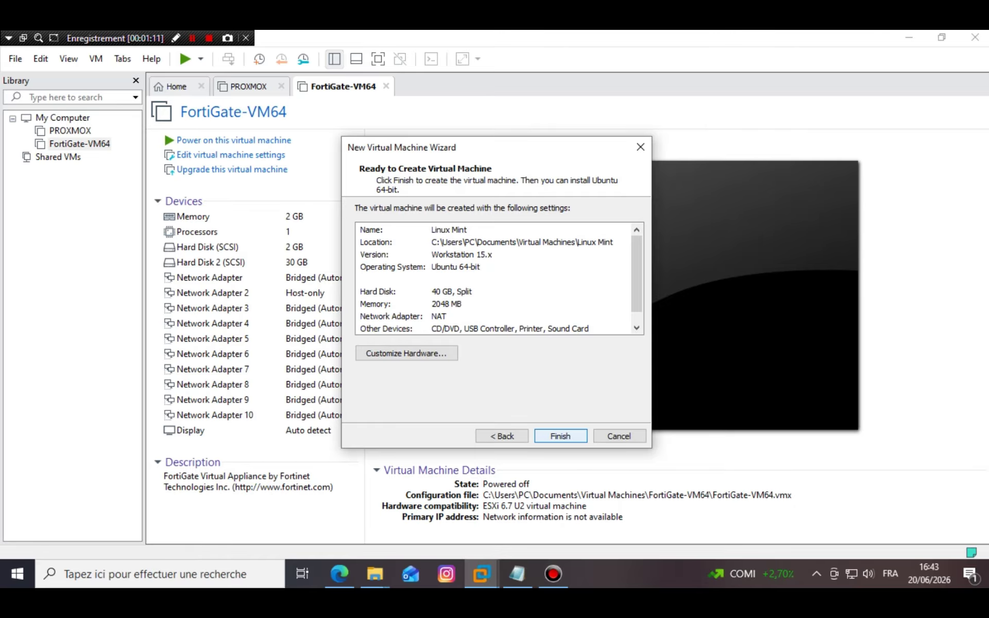
Customize the new virtual machine's hardware by raising its memory to 3708 MB.
{"action": "left_click", "coordinate": [406, 353]}
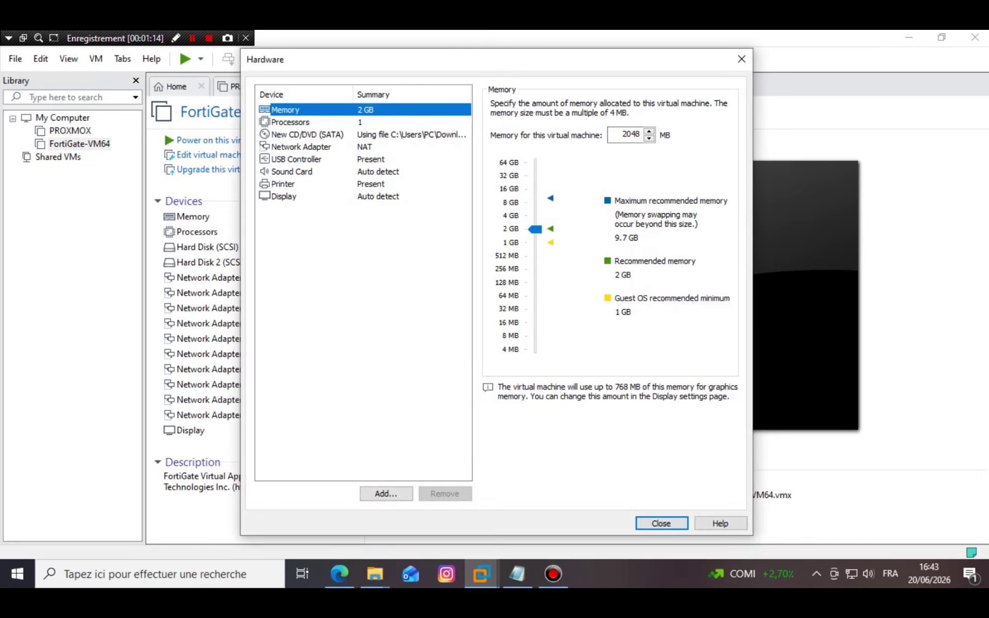
{"action": "left_click", "coordinate": [535, 229]}
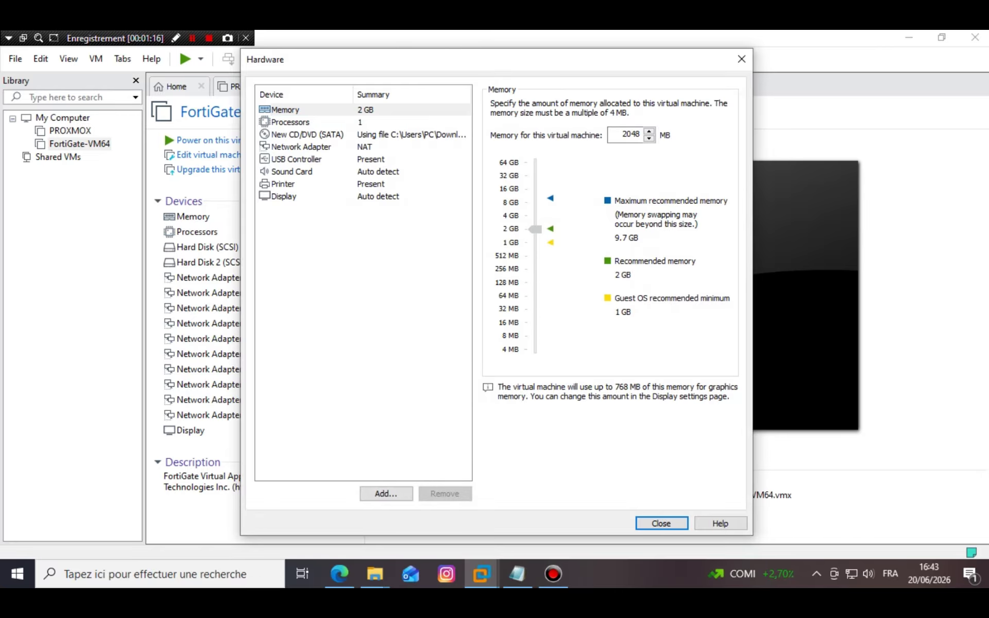
{"action": "left_click_drag", "start_coordinate": [536, 230], "coordinate": [533, 202]}
{"action": "left_click", "coordinate": [649, 132]}
{"action": "left_click", "coordinate": [649, 131]}
{"action": "left_click", "coordinate": [649, 131]}
{"action": "left_click", "coordinate": [649, 131]}
{"action": "left_click", "coordinate": [649, 132]}
{"action": "left_click", "coordinate": [649, 131]}
{"action": "left_click", "coordinate": [649, 131]}
{"action": "left_click", "coordinate": [649, 131]}
{"action": "key", "text": "Up"}
{"action": "key", "text": "Up"}
{"action": "key", "text": "Up"}
{"action": "key", "text": "Up"}
{"action": "key", "text": "Up"}
{"action": "key", "text": "Up"}
{"action": "key", "text": "Up"}
{"action": "key", "text": "Up"}
{"action": "key", "text": "Up"}
{"action": "key", "text": "Up"}
{"action": "key", "text": "Up"}
{"action": "key", "text": "Up"}
{"action": "key", "text": "Up"}
{"action": "key", "text": "Up"}
{"action": "key", "text": "Up"}
{"action": "key", "text": "Up"}
{"action": "key", "text": "Up"}
{"action": "key", "text": "Up"}
{"action": "key", "text": "Up"}
{"action": "key", "text": "Up"}
{"action": "key", "text": "Up"}
{"action": "key", "text": "Up"}
Try to set the virtual machine's number of processors to 8 and close the hardware settings.
{"action": "left_click", "coordinate": [290, 123]}
{"action": "left_click", "coordinate": [659, 105]}
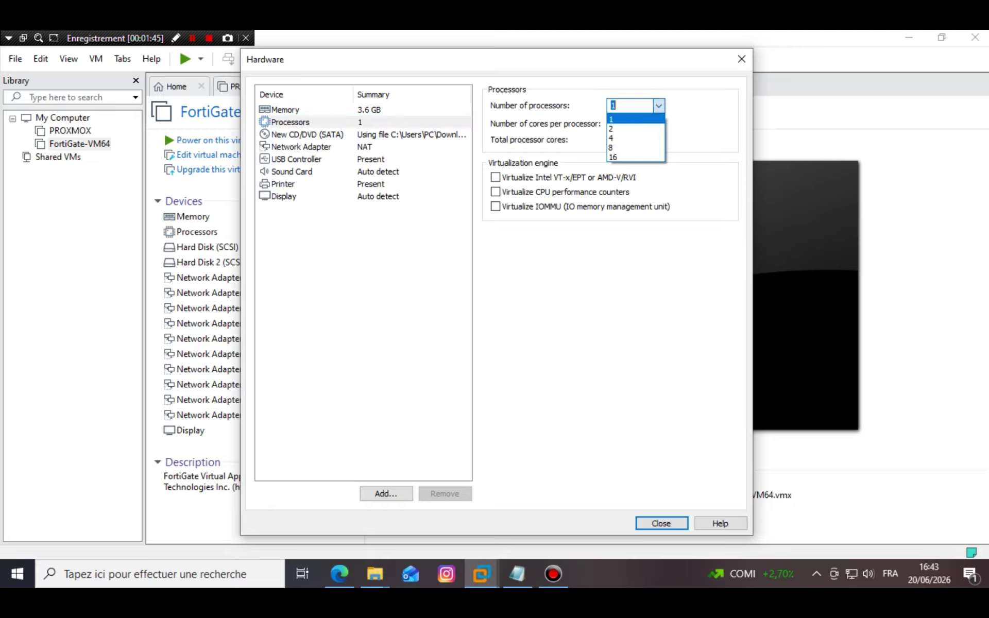
{"action": "left_click", "coordinate": [612, 147]}
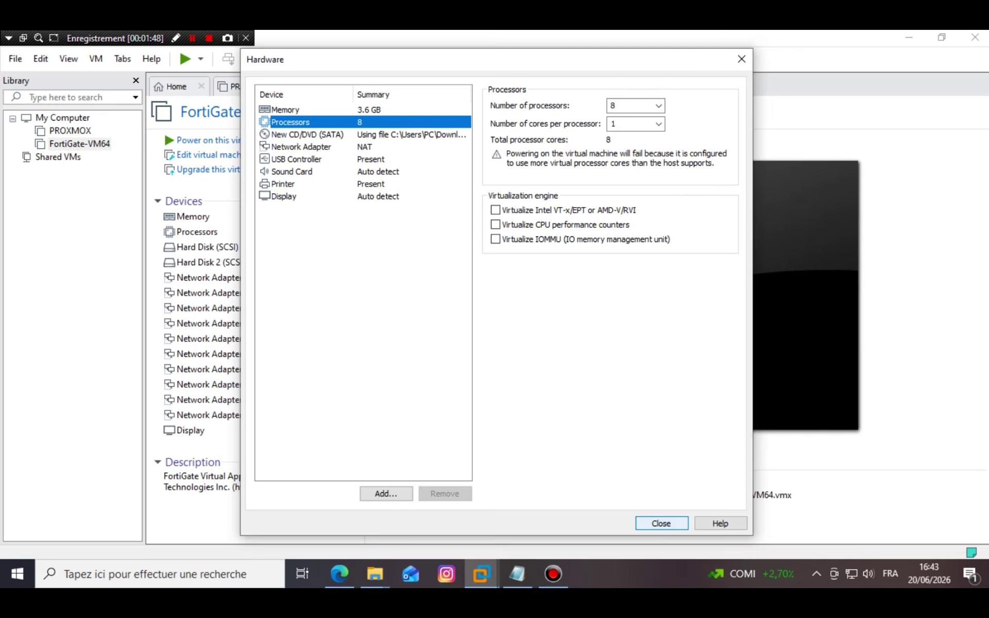
{"action": "left_click", "coordinate": [661, 523]}
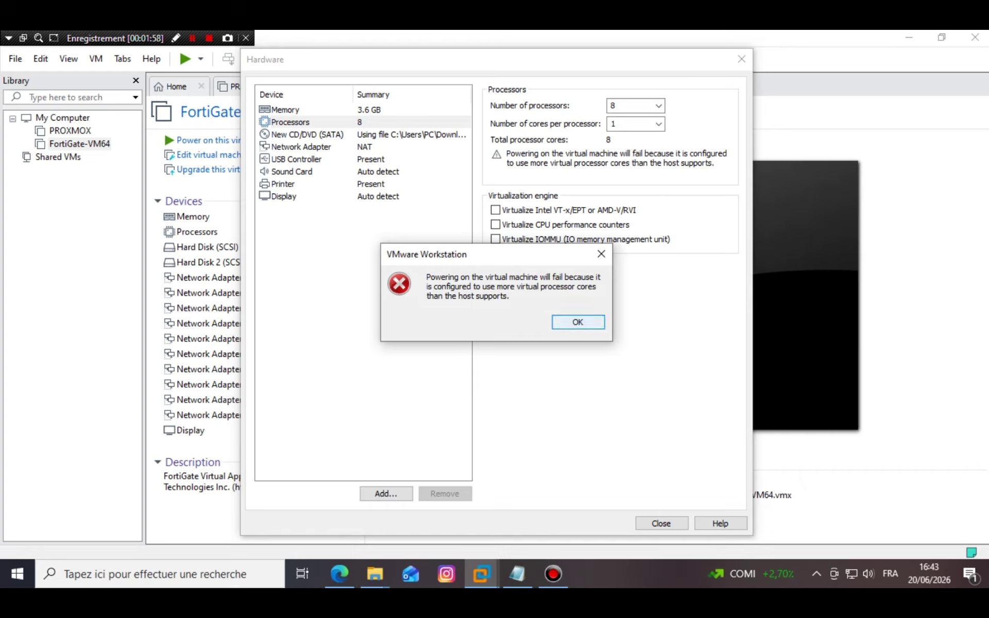
{"action": "key", "text": "Return"}
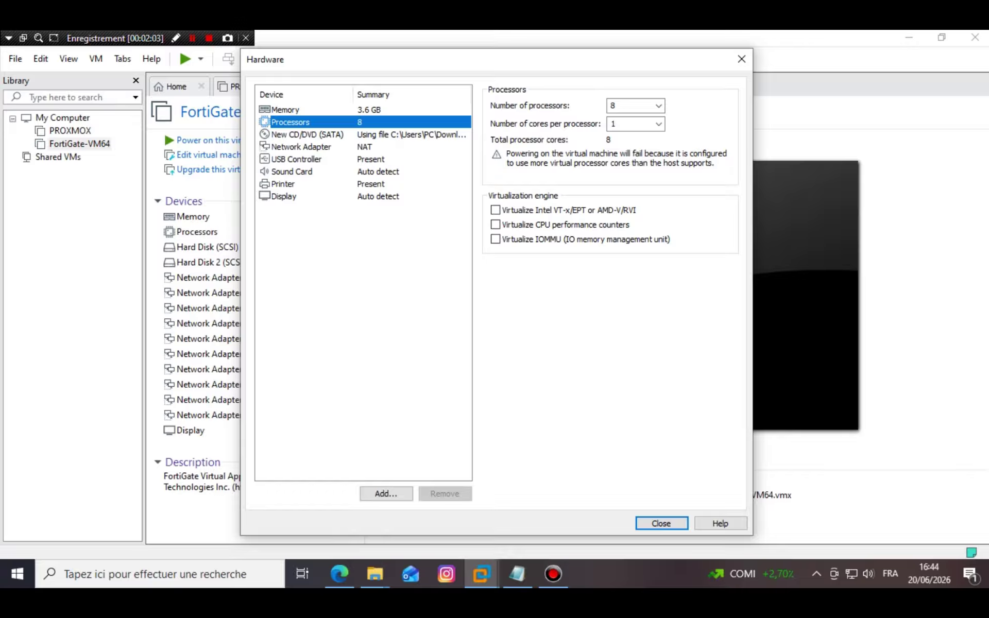
{"action": "key", "text": "Return"}
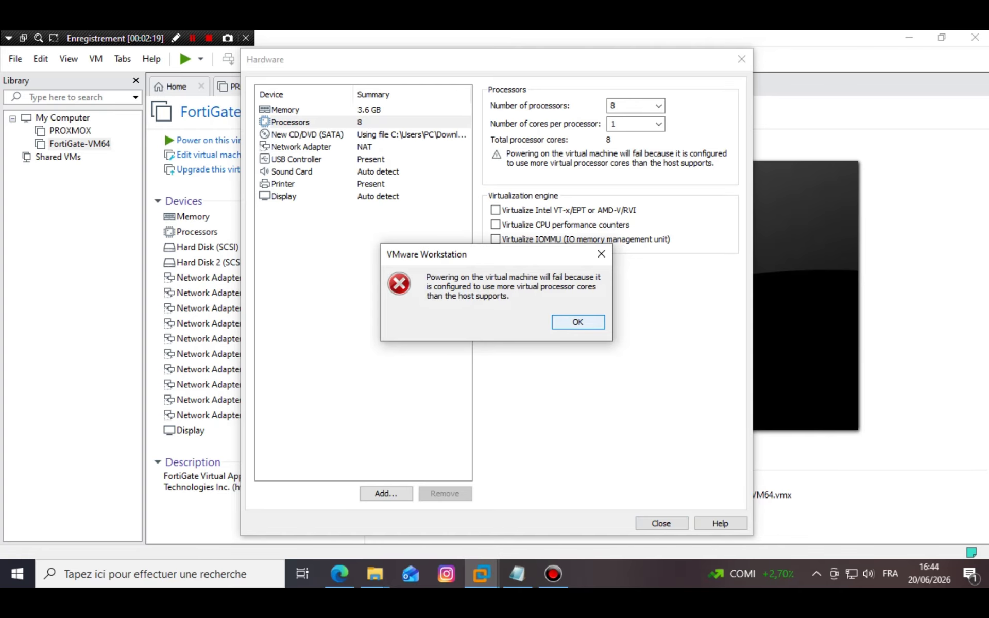
{"action": "key", "text": "Return"}
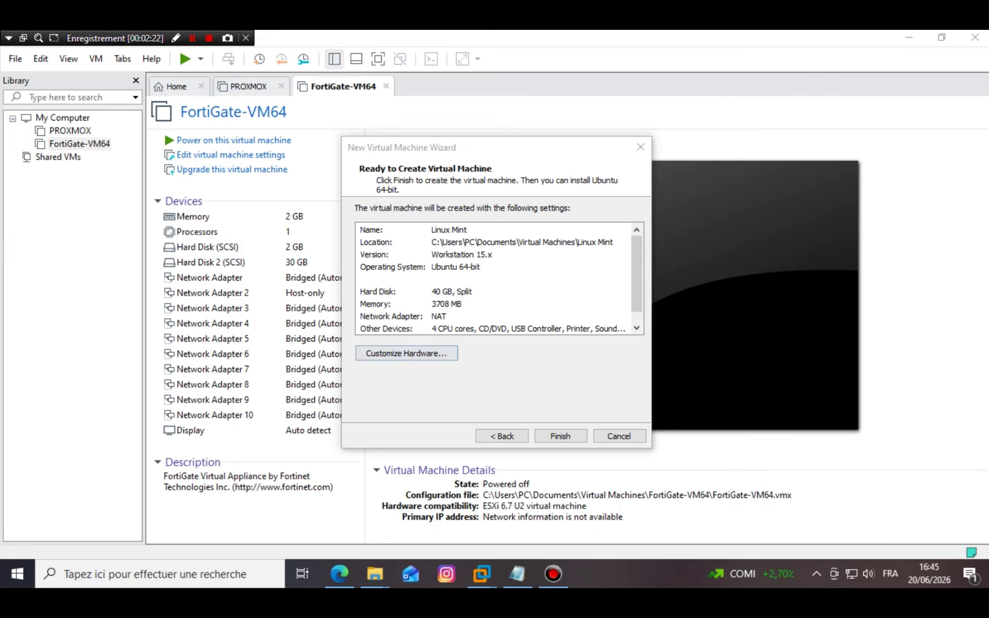
Set the number of processors to 4 in the hardware settings and finish creating the virtual machine.
{"action": "left_click", "coordinate": [406, 353]}
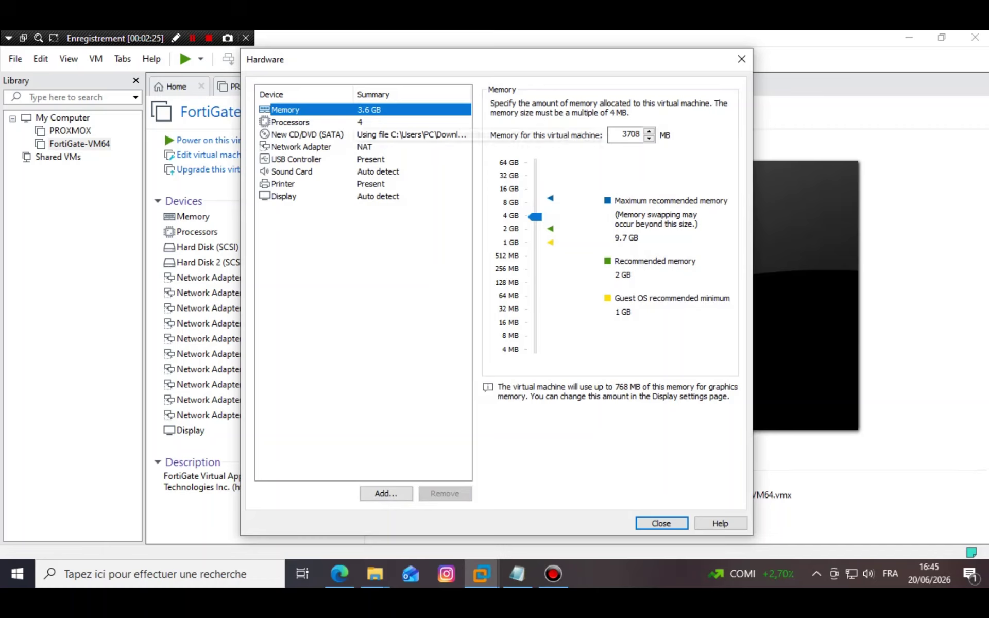
{"action": "left_click", "coordinate": [291, 122]}
{"action": "left_click", "coordinate": [659, 106]}
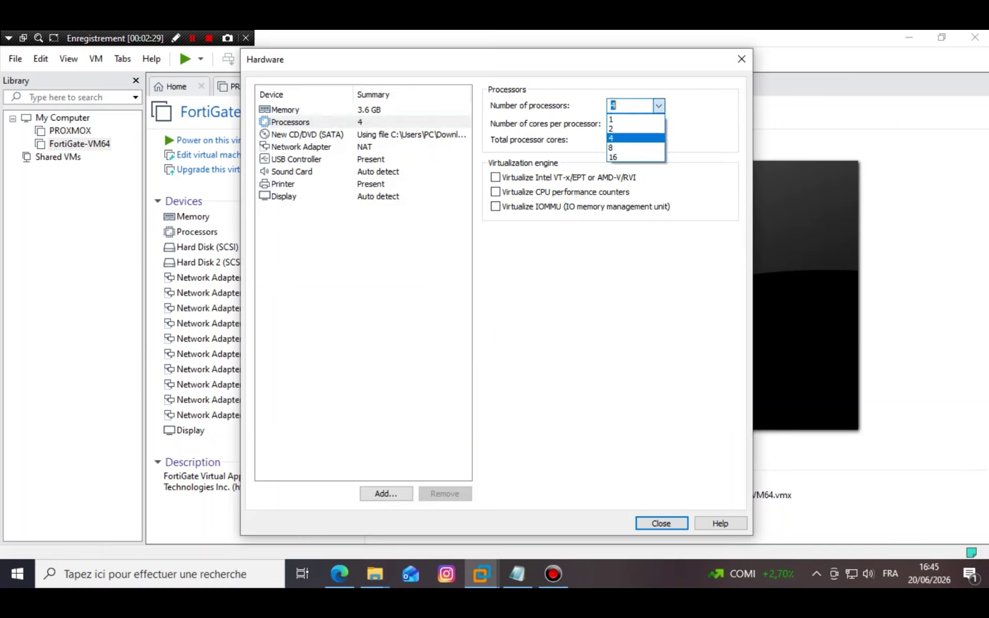
{"action": "left_click", "coordinate": [636, 136]}
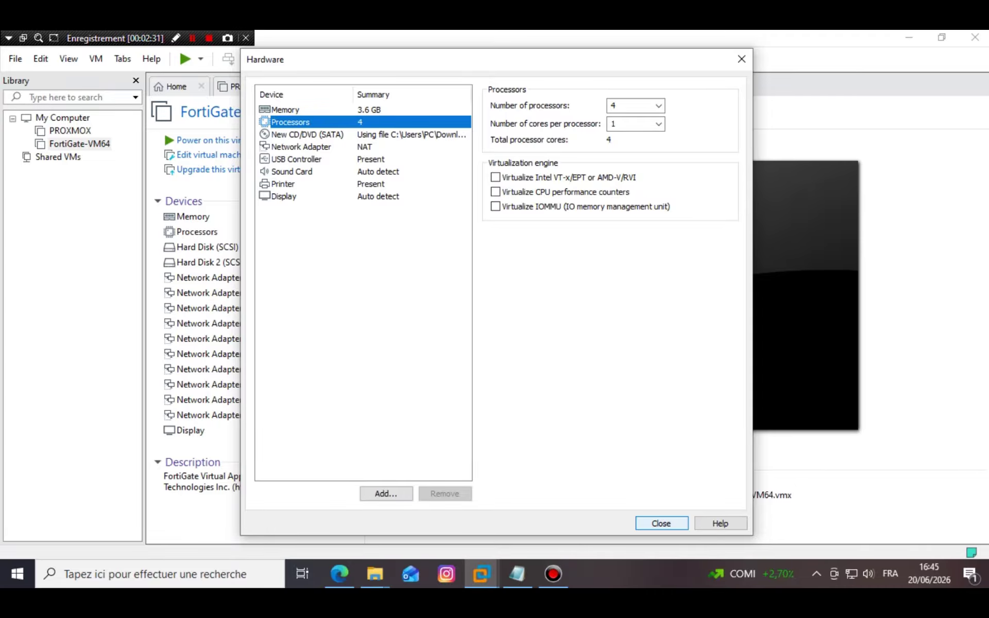
{"action": "left_click", "coordinate": [662, 523]}
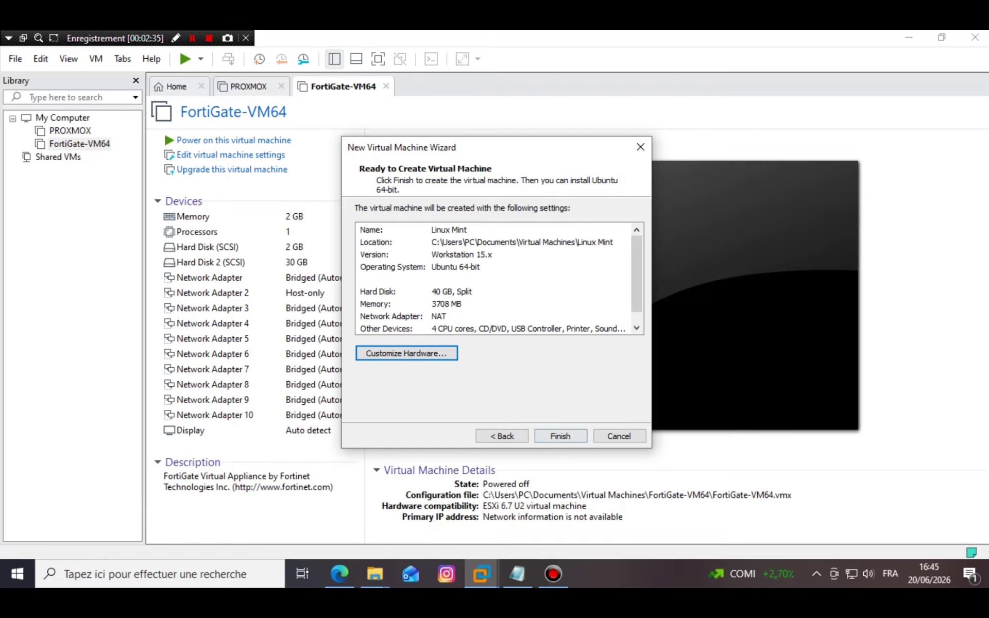
{"action": "left_click", "coordinate": [560, 436]}
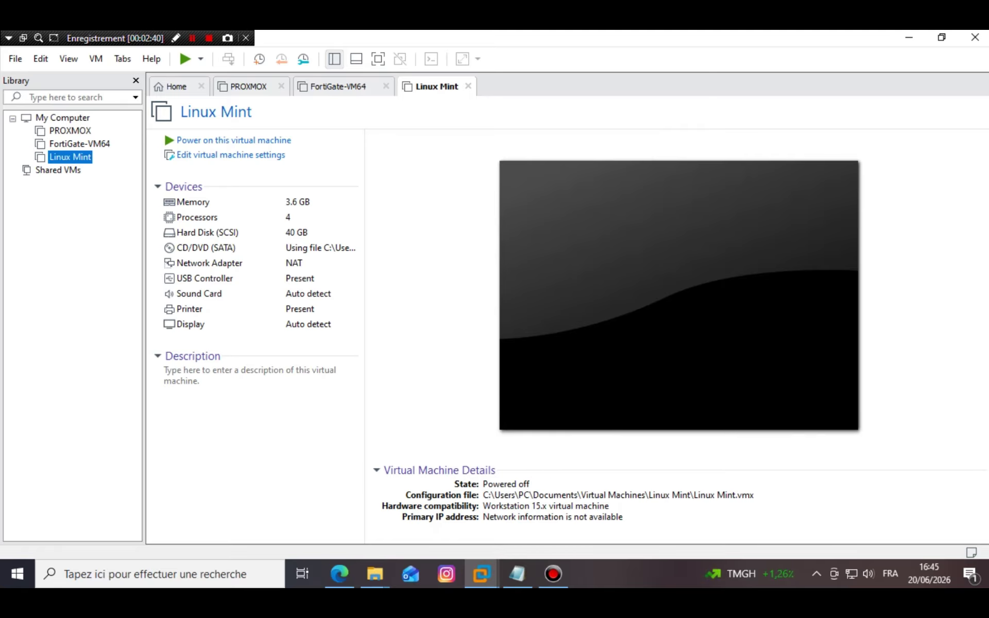
Power on the Linux Mint virtual machine and dismiss the install reminder by marking the installation as finished.
{"action": "left_click", "coordinate": [234, 140]}
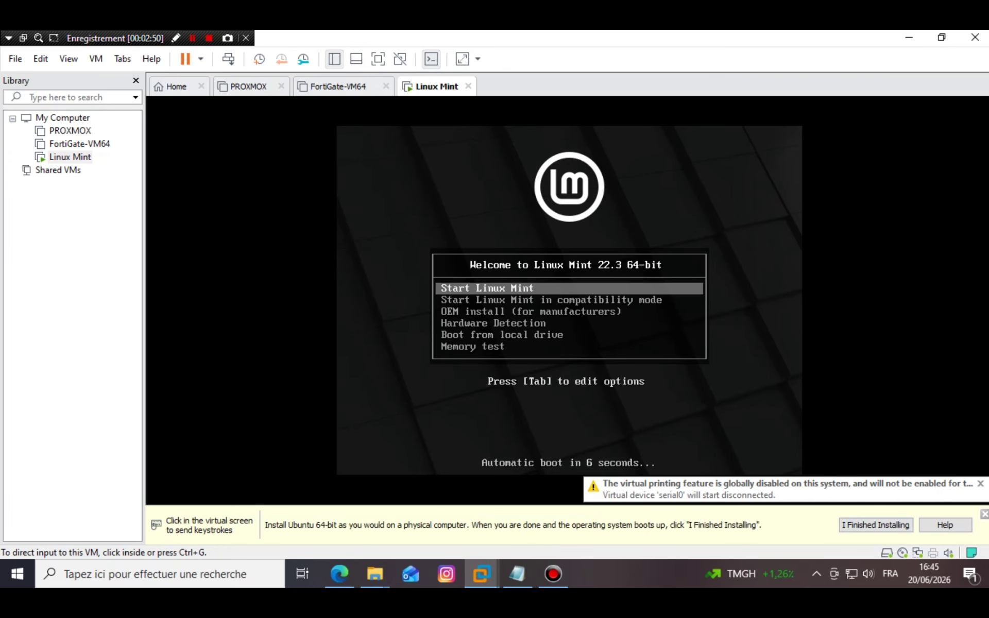
{"action": "left_click", "coordinate": [876, 525]}
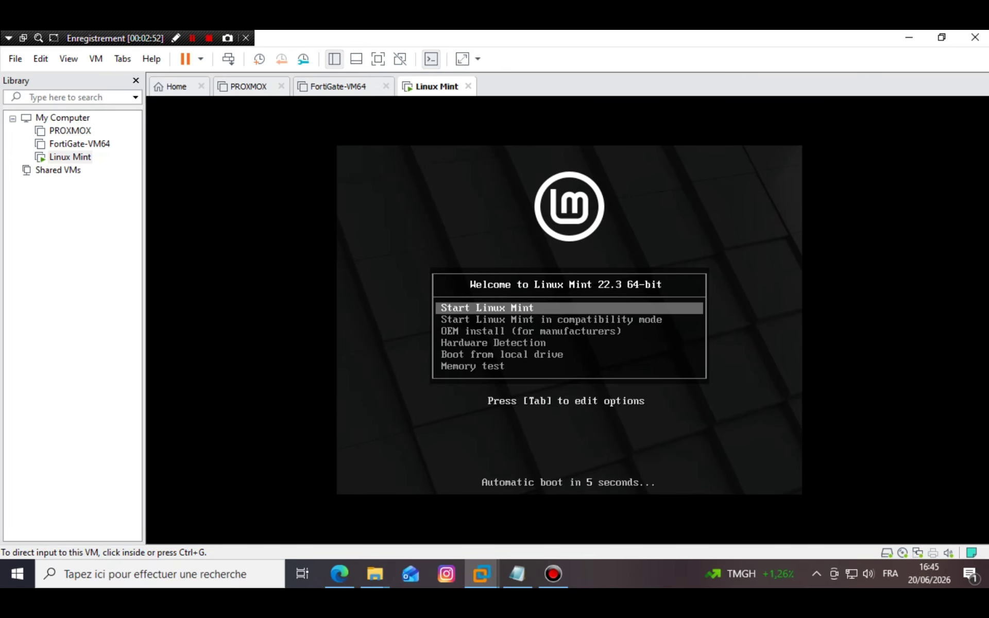